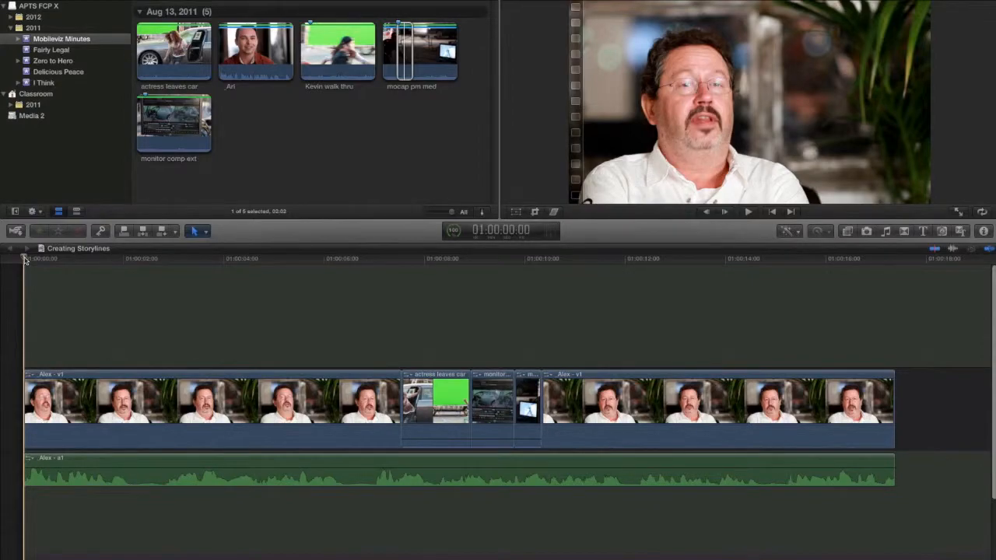
Play the sequence from the start and replay the three cutaways from 01:00:06:22 to examine their timing against the audio.
key(space)
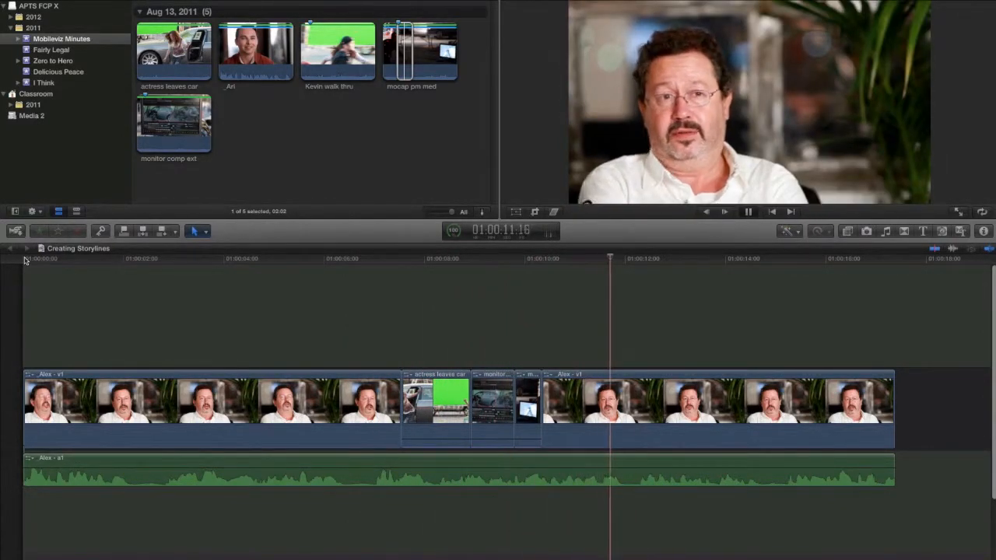
key(space)
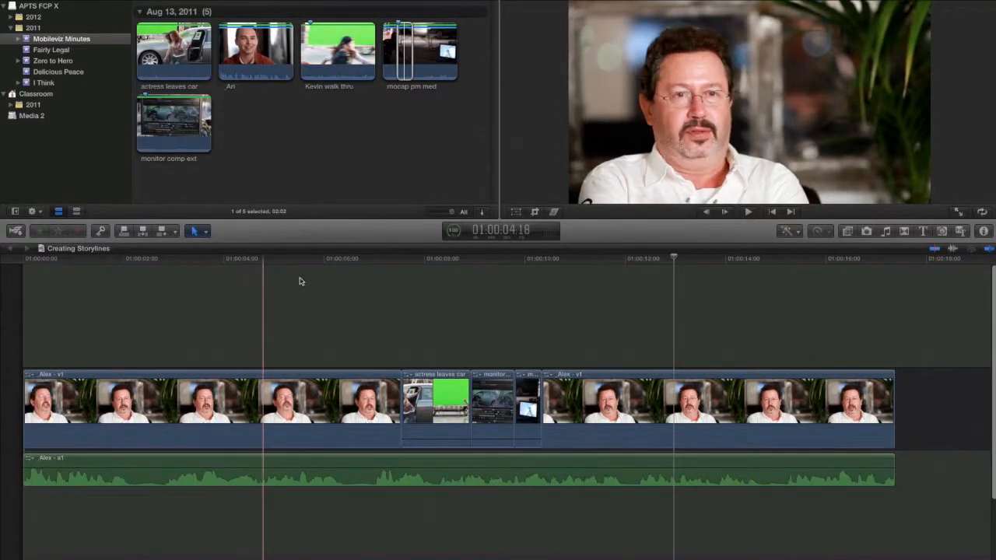
click(371, 264)
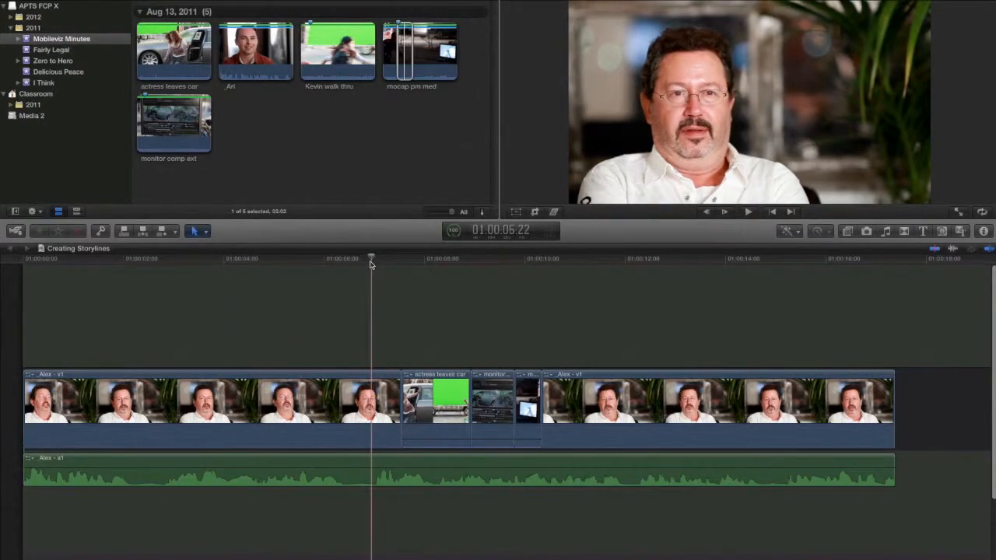
key(space)
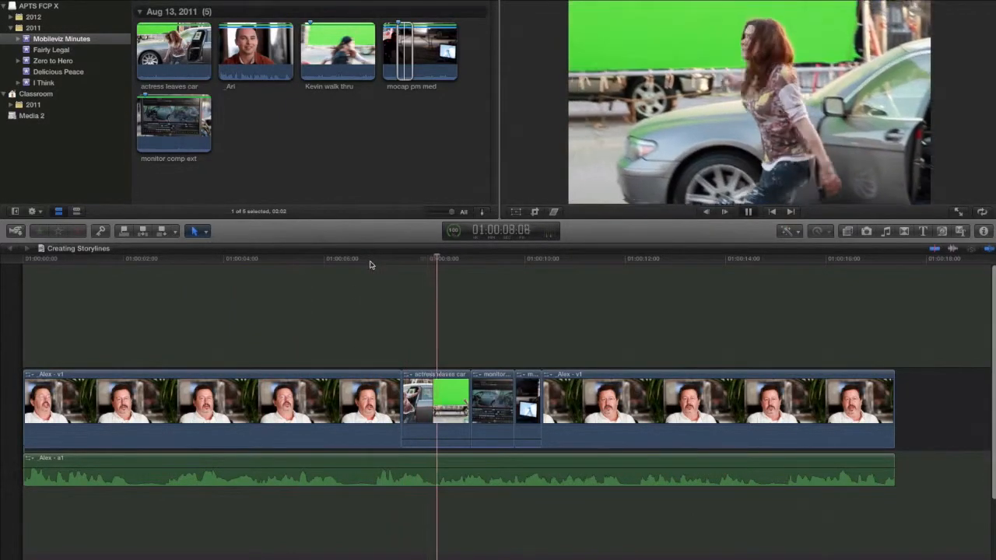
key(space)
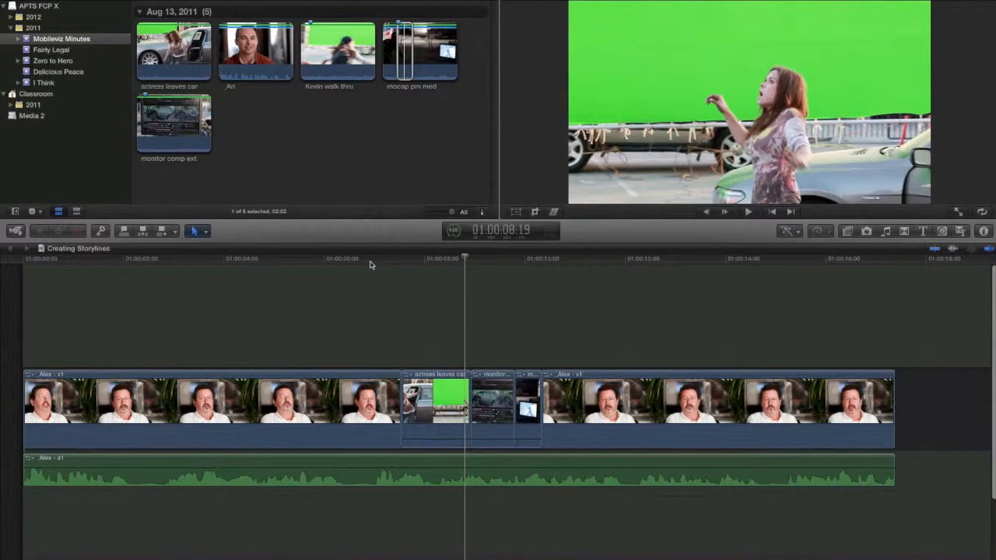
key(space)
key(space)
key(space)
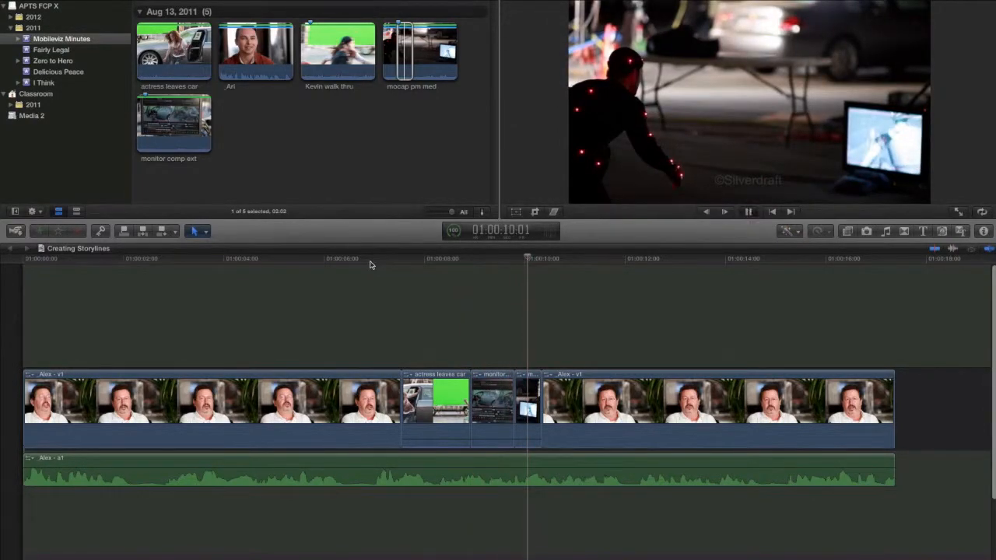
key(space)
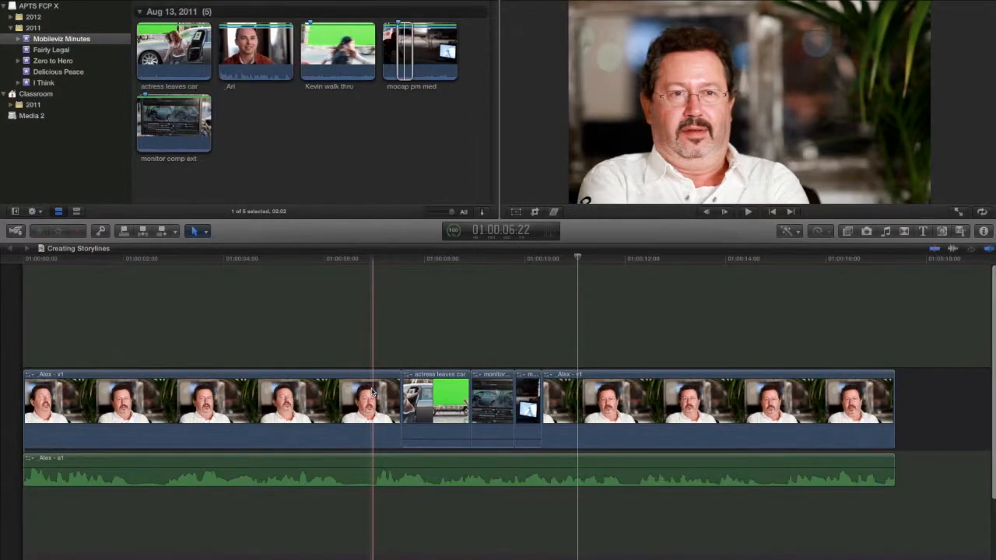
Replay the lead-in to the first cutaway and add a marker at 01:00:07:00 on the first interview clip.
click(367, 261)
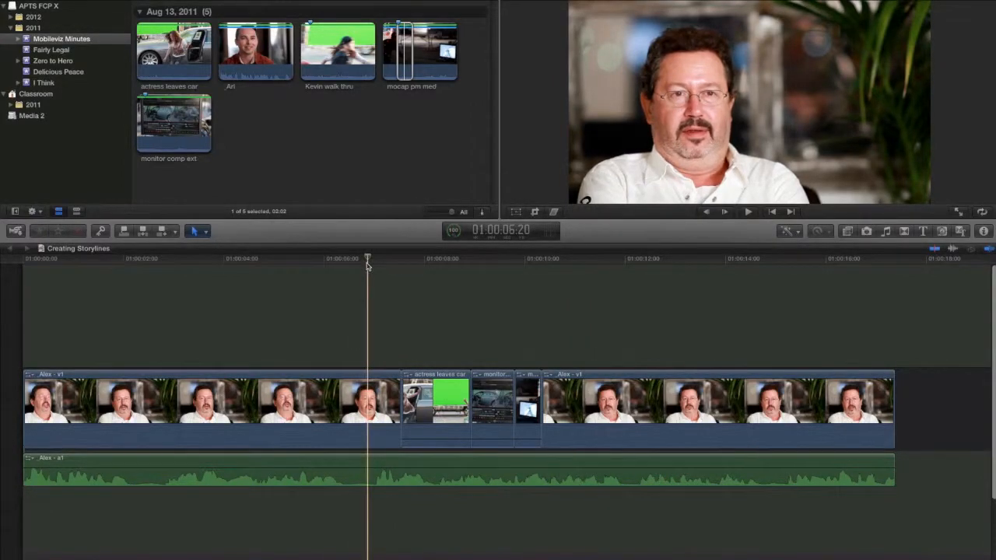
key(space)
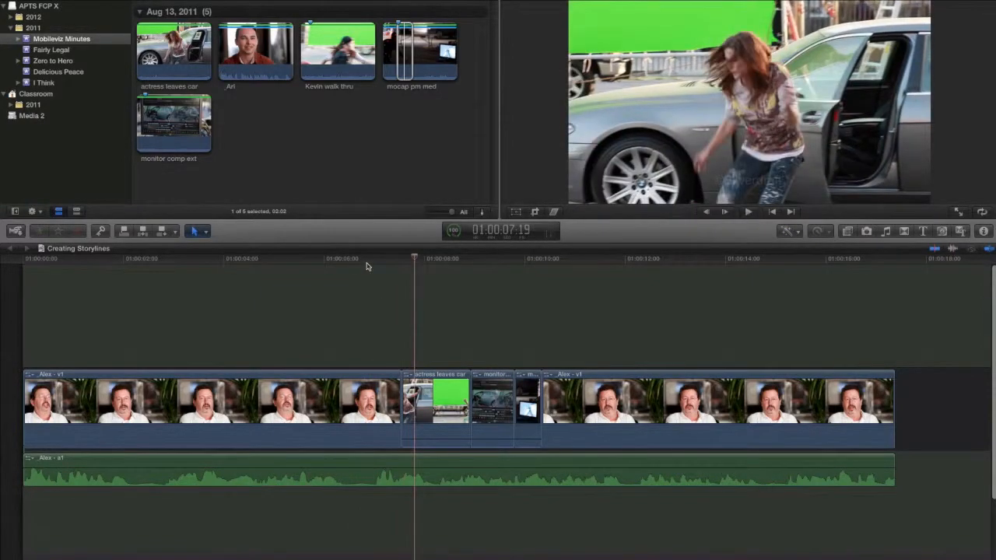
click(375, 261)
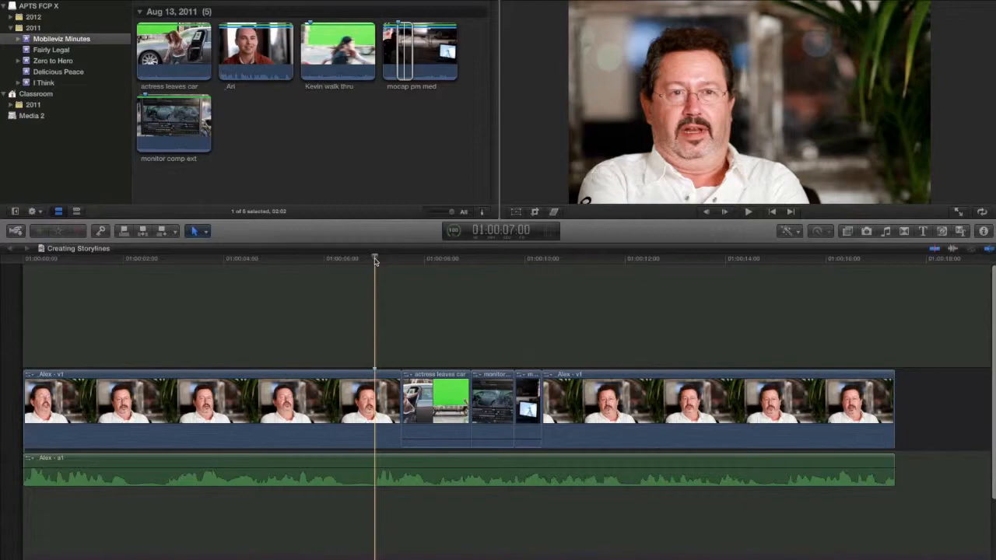
Listen for the second audio cue and add a marker at 01:00:08:09 on the actress leaves car clip.
key(space)
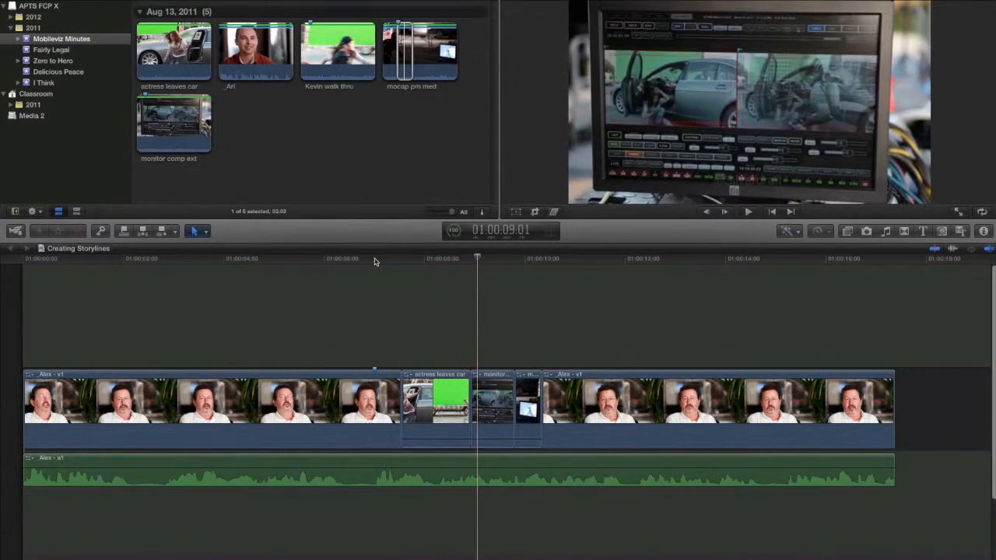
click(445, 263)
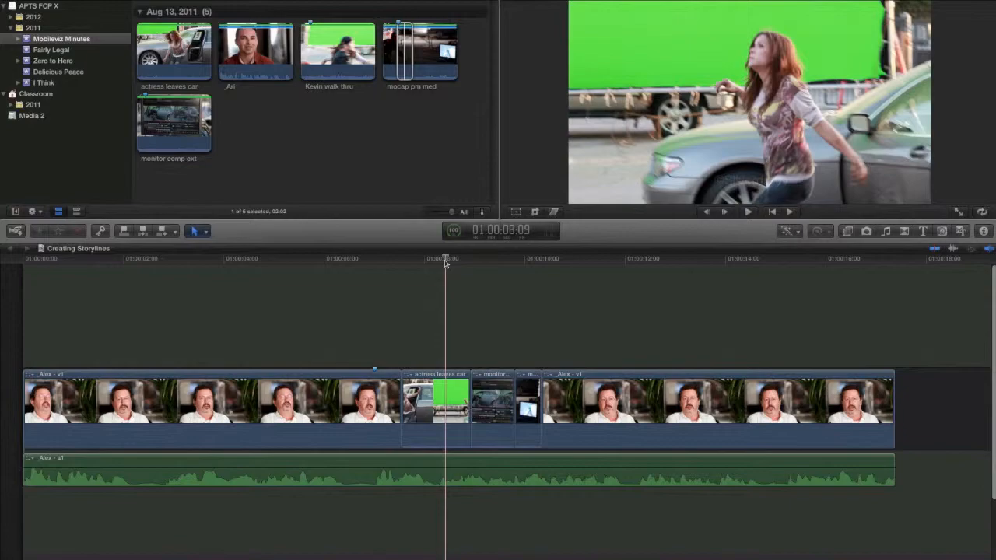
key(space)
key(space)
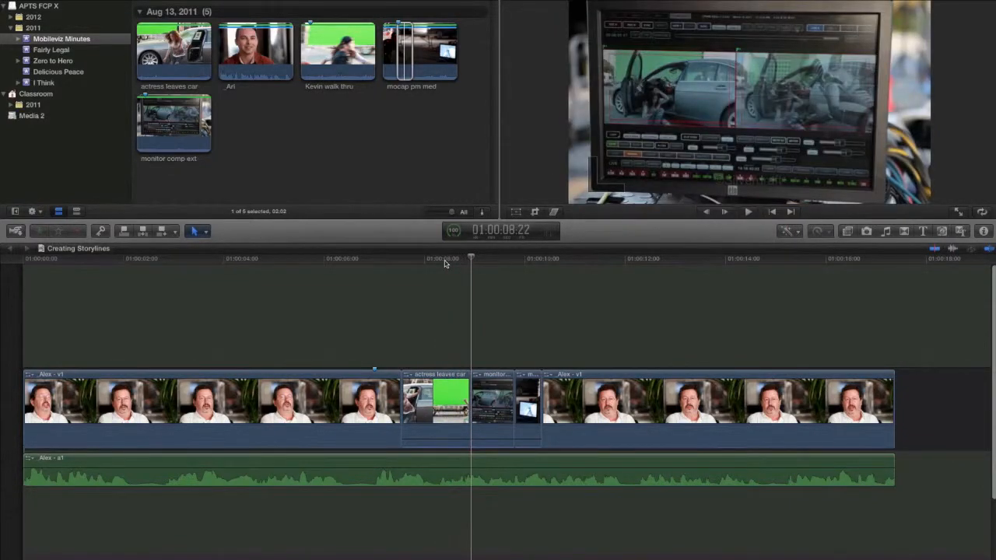
click(445, 263)
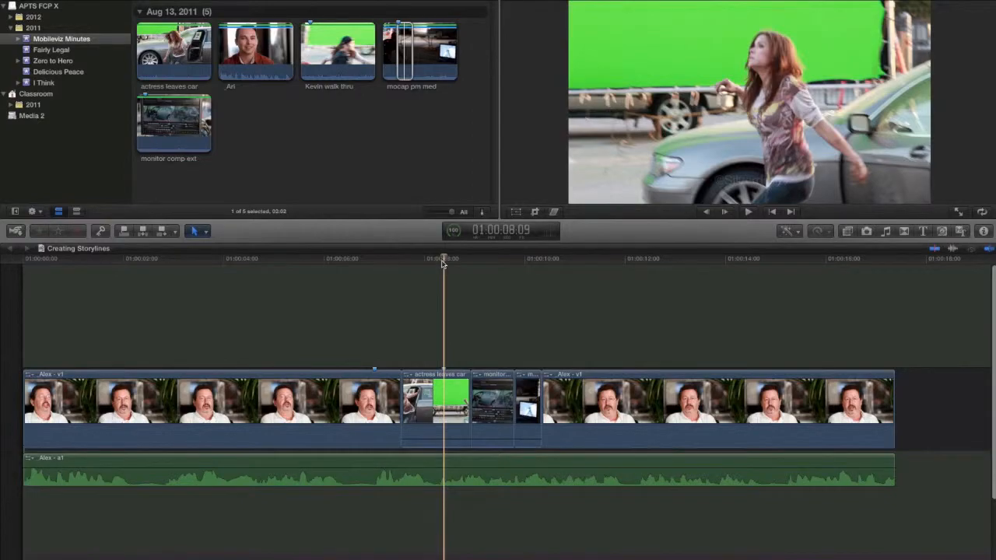
Listen for the third audio cue and add a marker at about 01:00:09:09 on the monitor comp ext clip.
key(space)
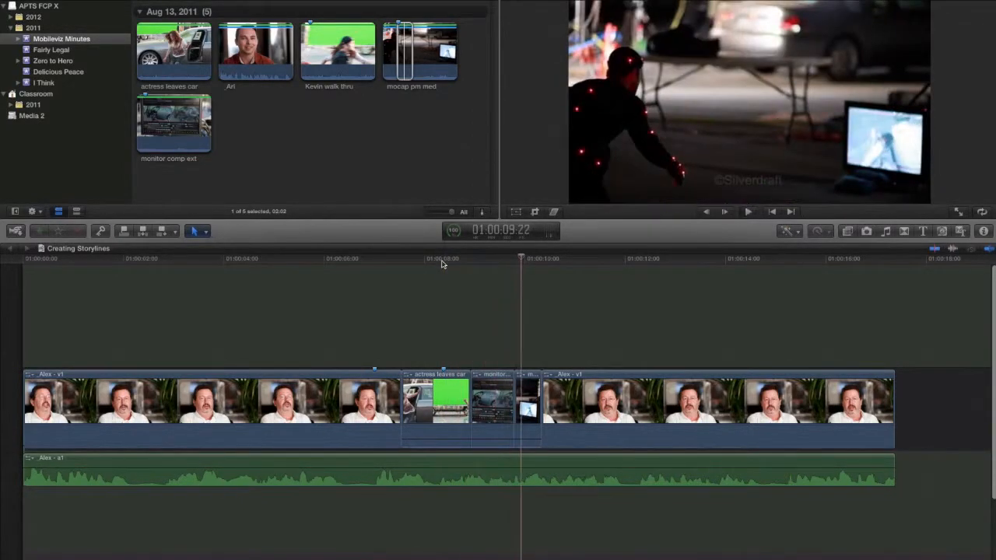
click(504, 260)
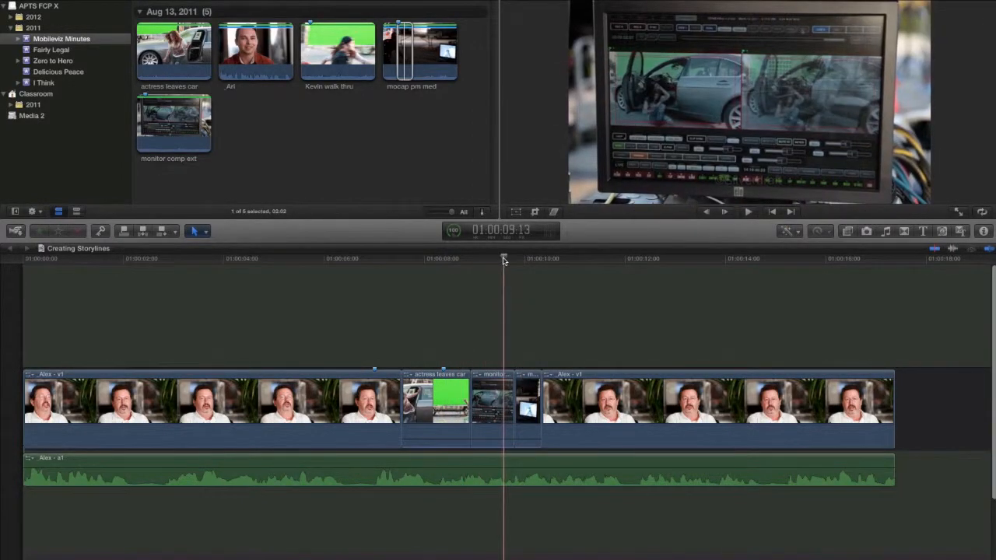
key(space)
key(space)
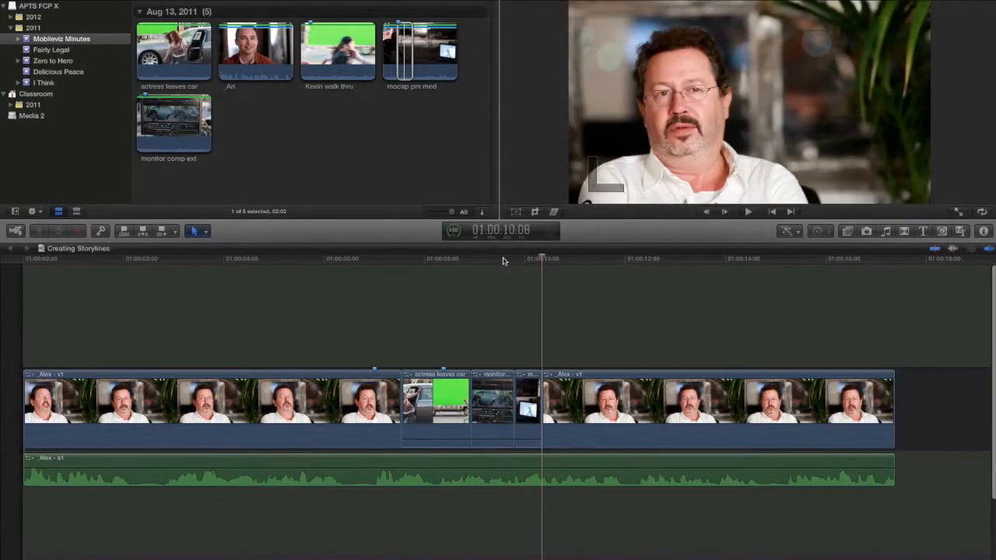
click(497, 262)
key(space)
key(space)
click(495, 261)
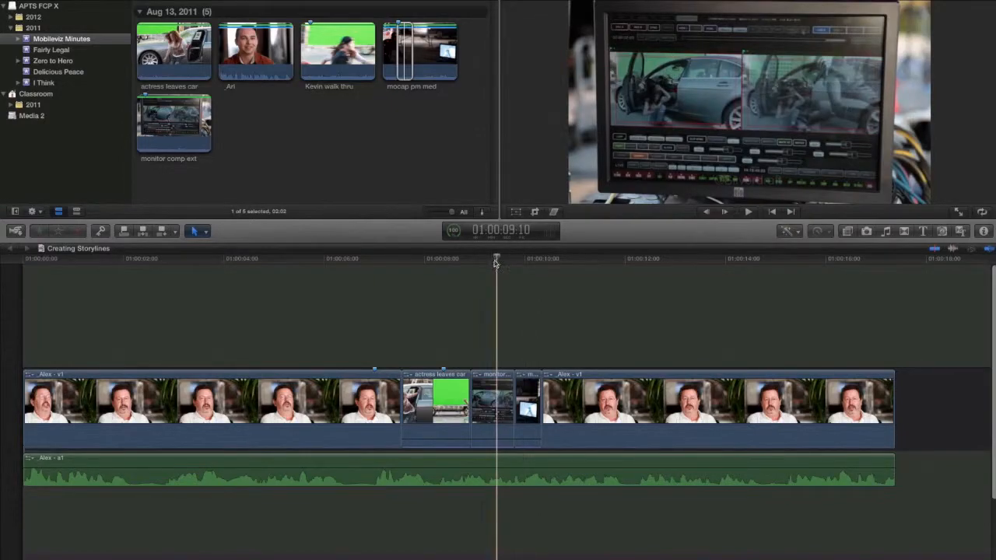
key(space)
key(space)
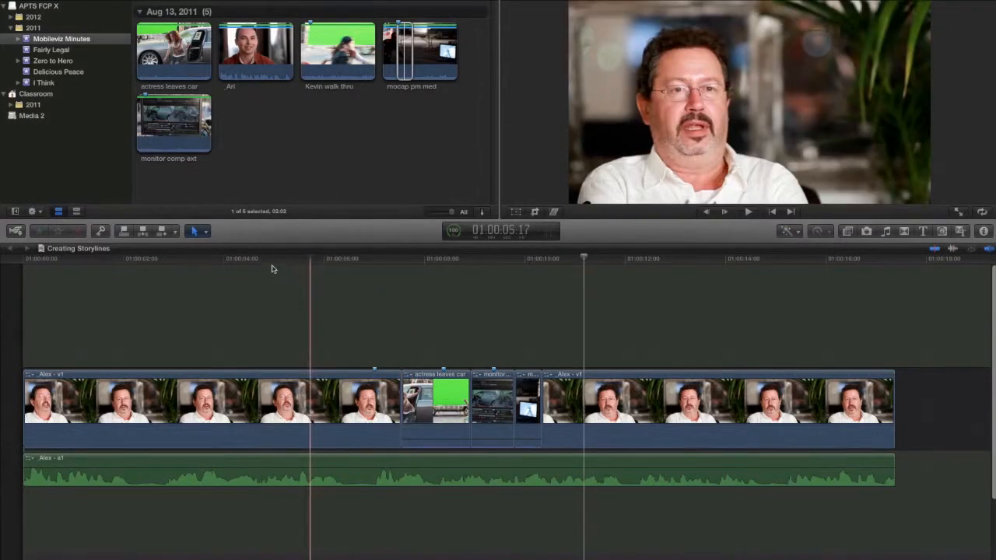
With the Trim tool, roll the edit between the first interview clip and actress leaves car back to the first marker.
click(204, 232)
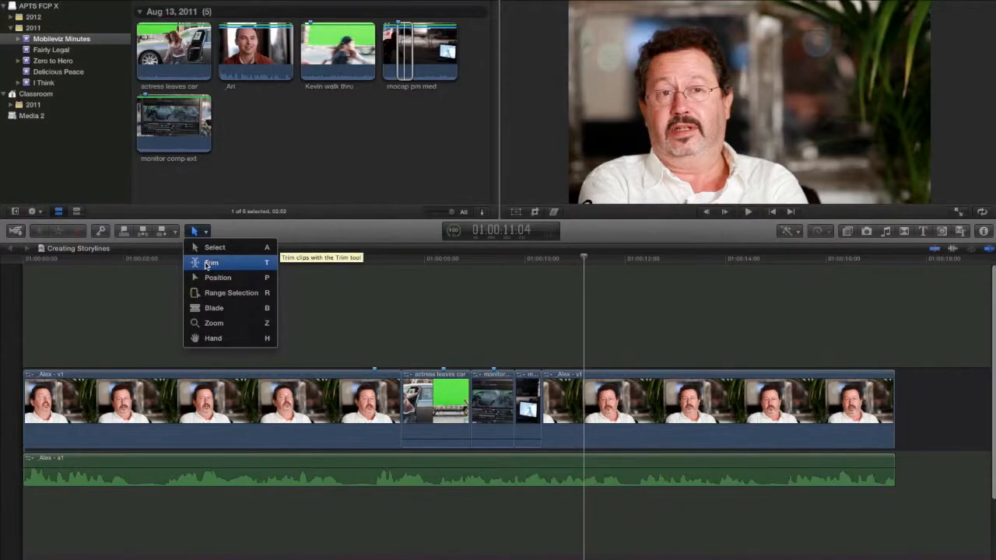
click(209, 263)
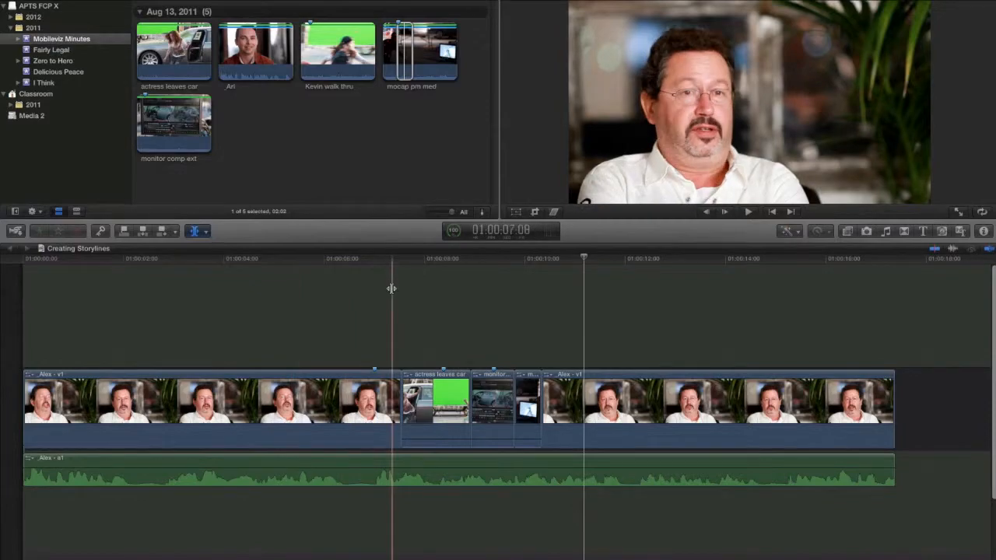
click(398, 392)
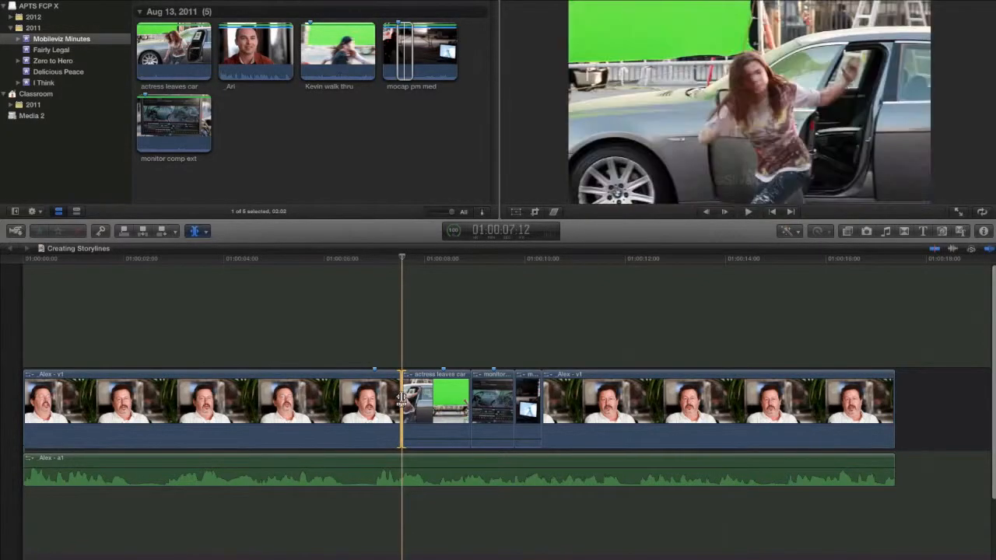
key(Left)
drag(401, 400, 375, 401)
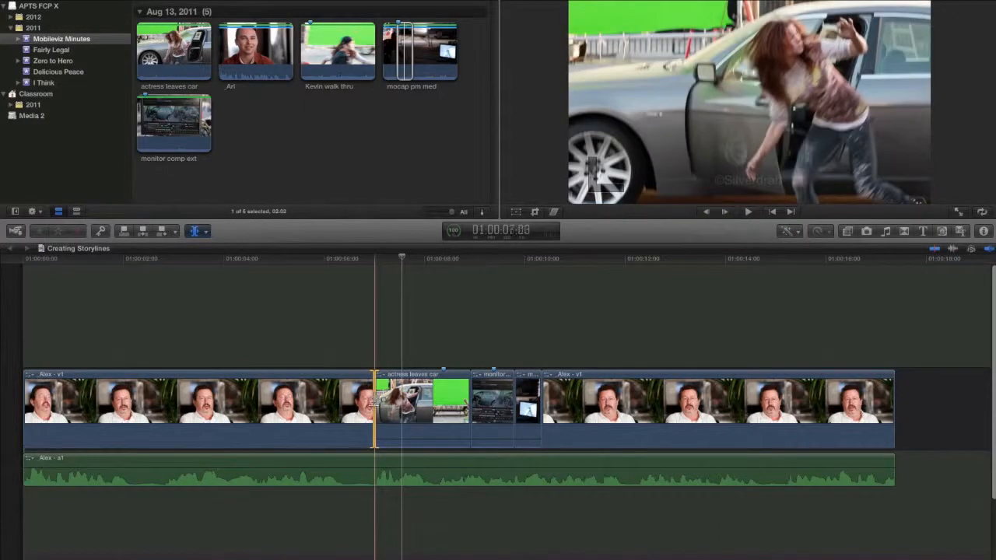
click(374, 400)
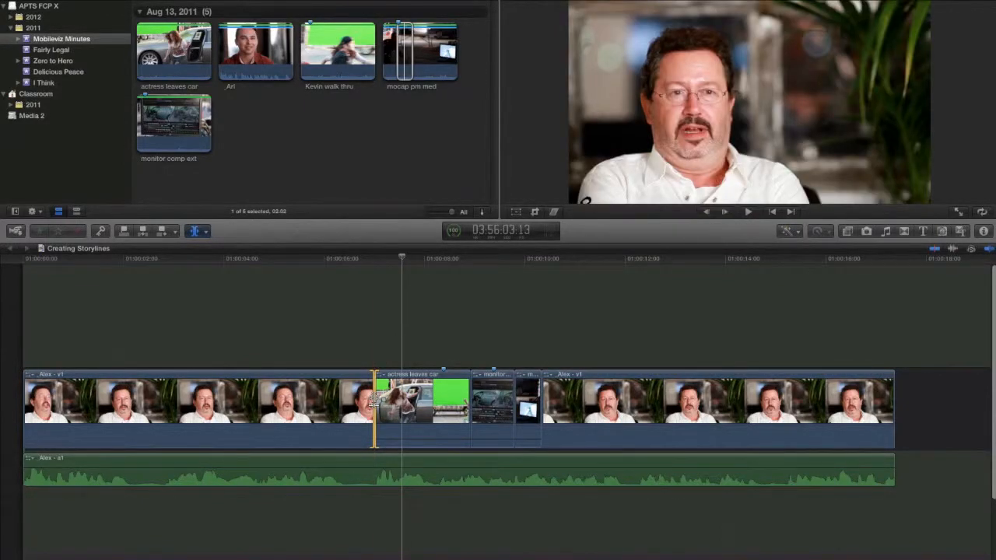
click(373, 398)
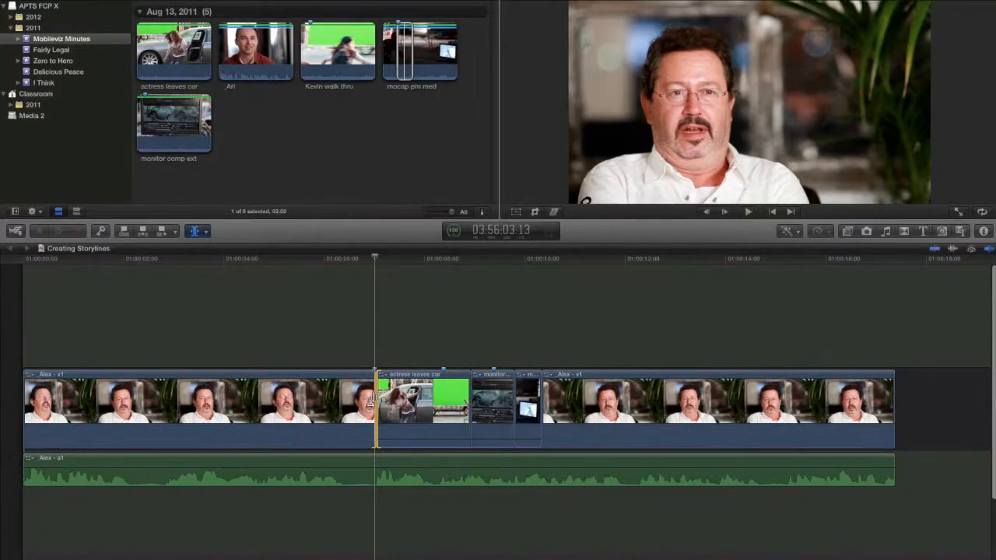
Roll the edit between actress leaves car and monitor comp ext earlier to the second marker.
click(470, 399)
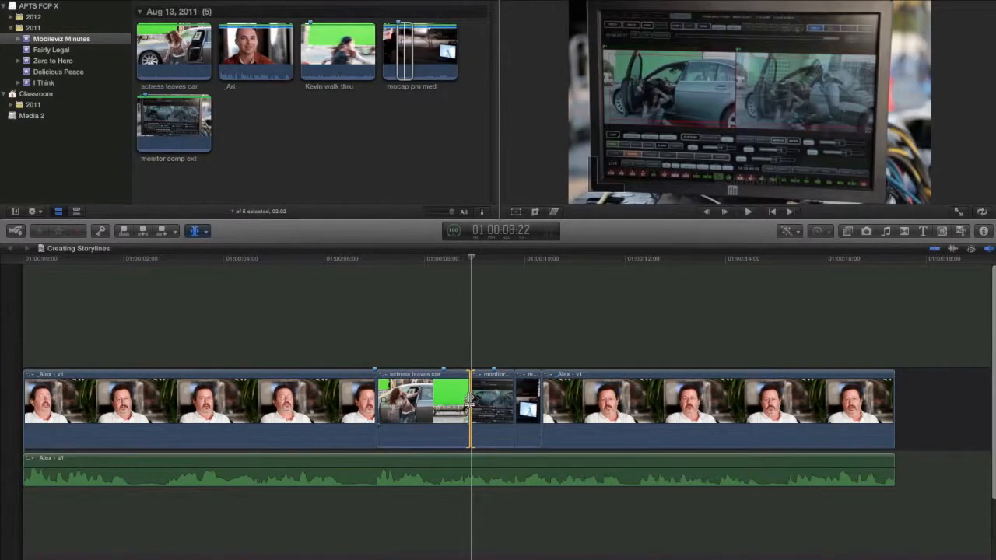
key(comma)
key(comma)
key(comma)
key(comma)
key(comma)
key(comma)
key(comma)
key(comma)
key(comma)
key(comma)
key(comma)
key(comma)
key(comma)
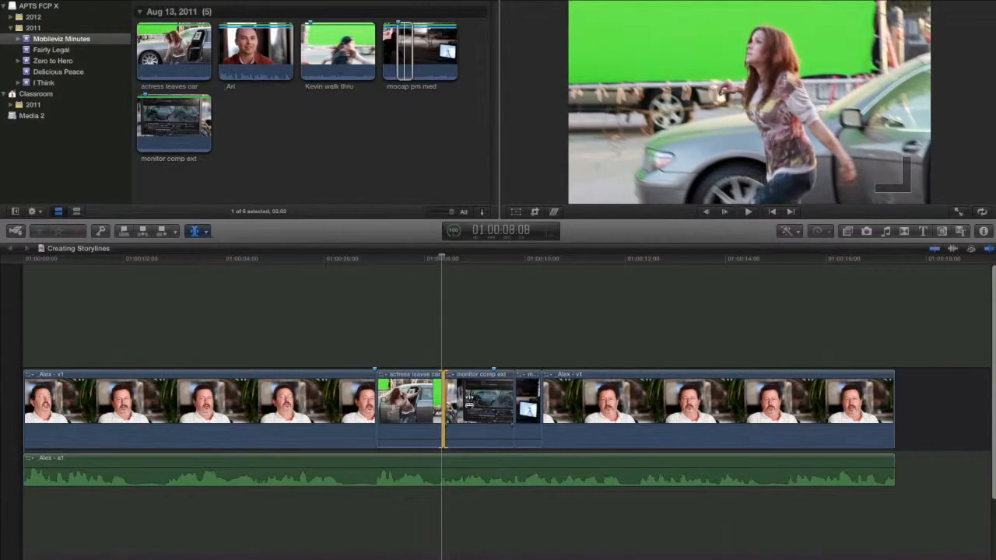
key(period)
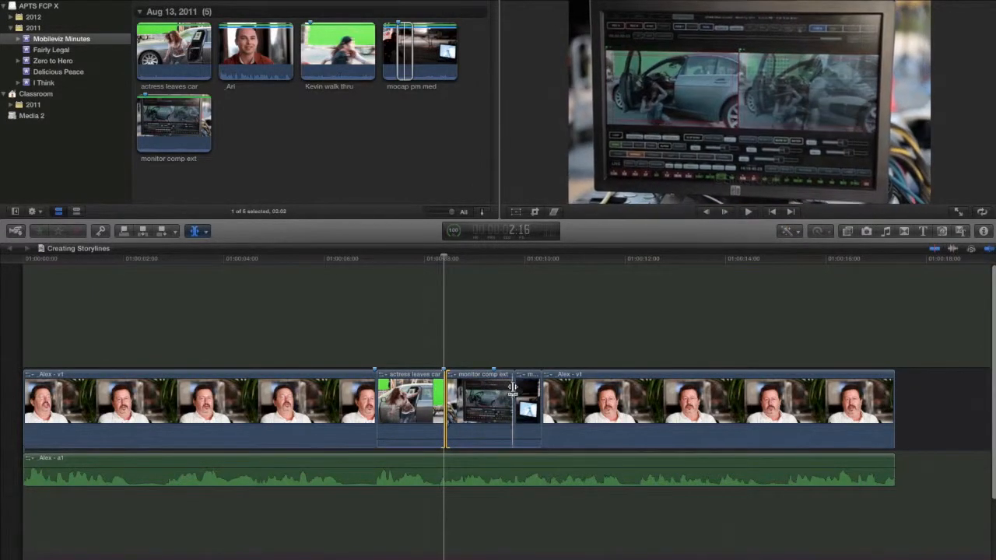
Roll the edit between monitor comp ext and mocap pm med earlier to the third marker.
click(513, 390)
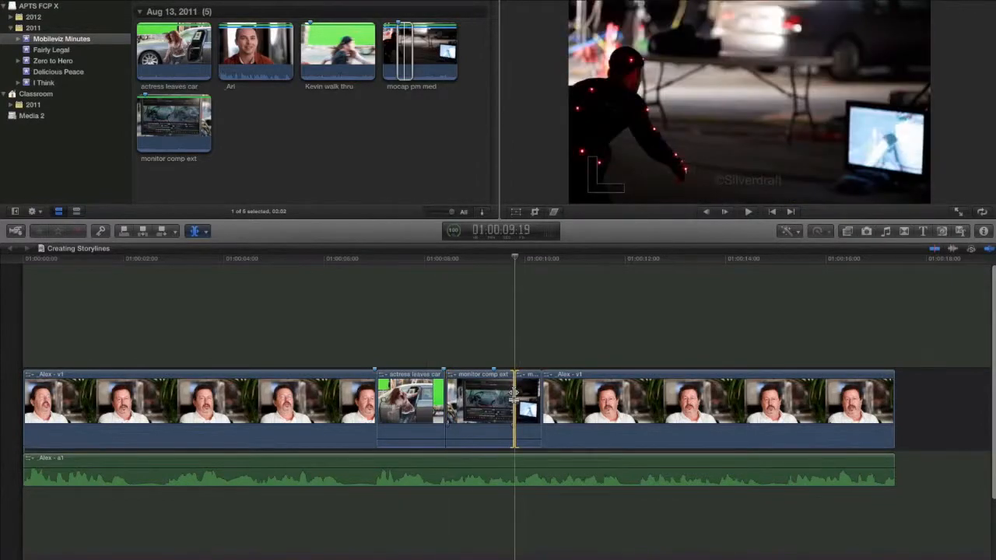
drag(507, 394, 496, 397)
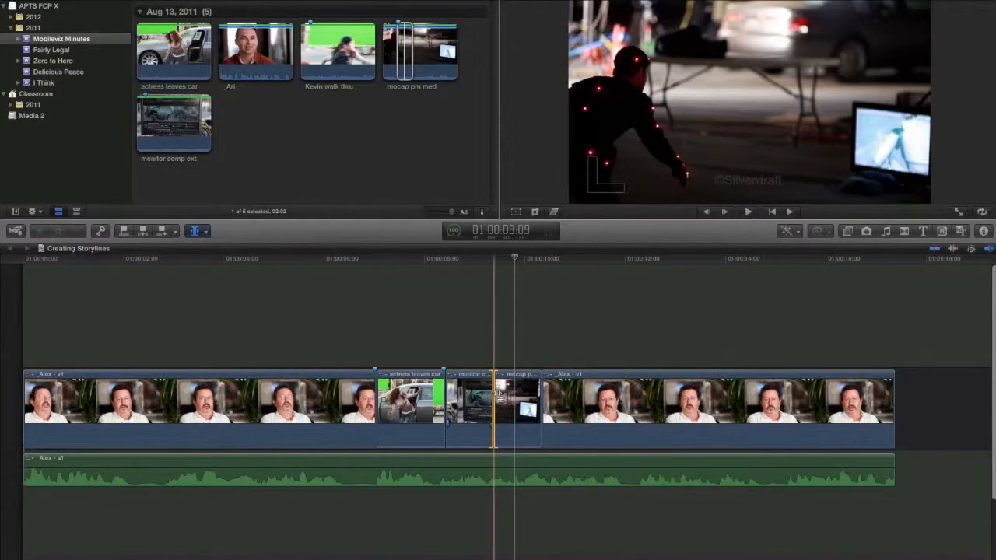
click(497, 394)
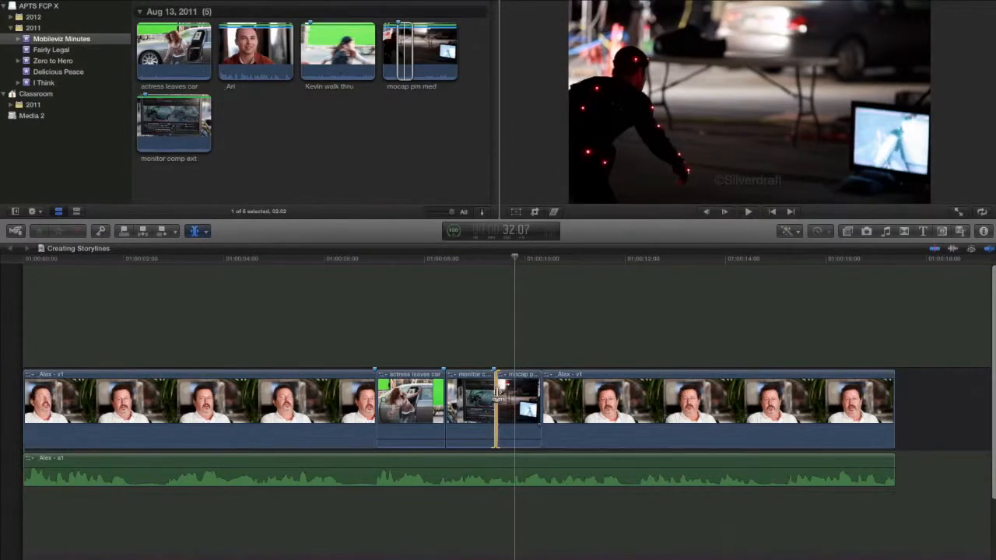
Return to the Select tool and play the sequence from 01:00:05:09 to review the retimed cutaways.
key(a)
click(347, 261)
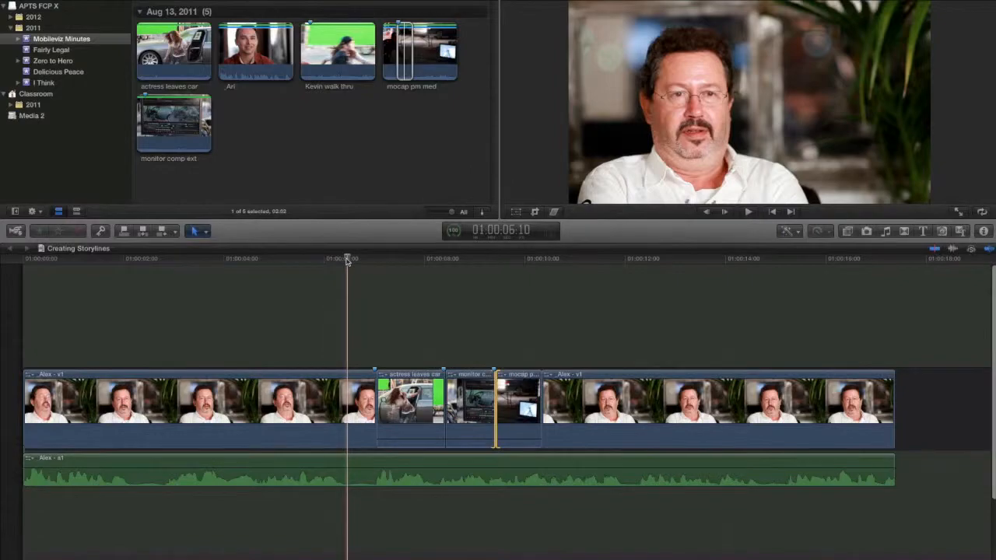
click(294, 261)
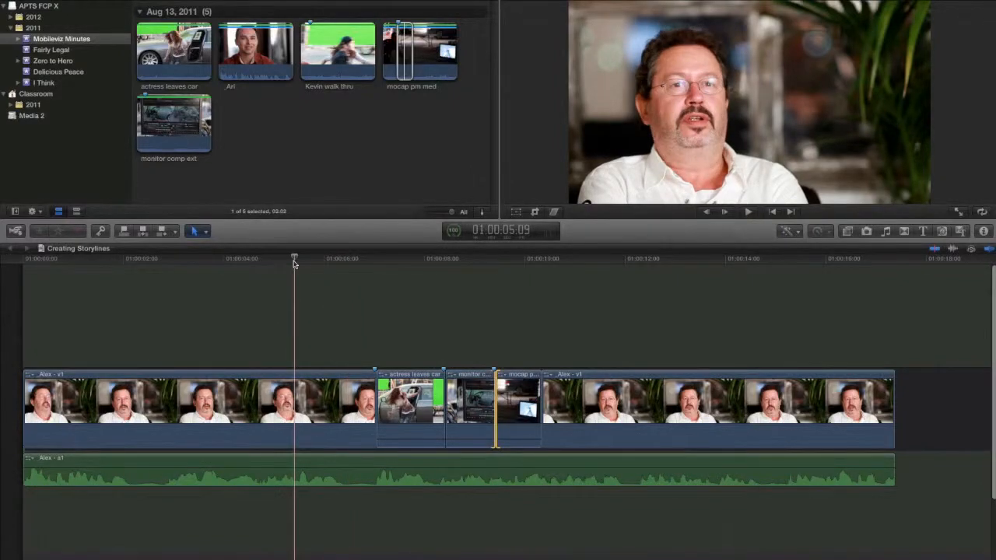
key(space)
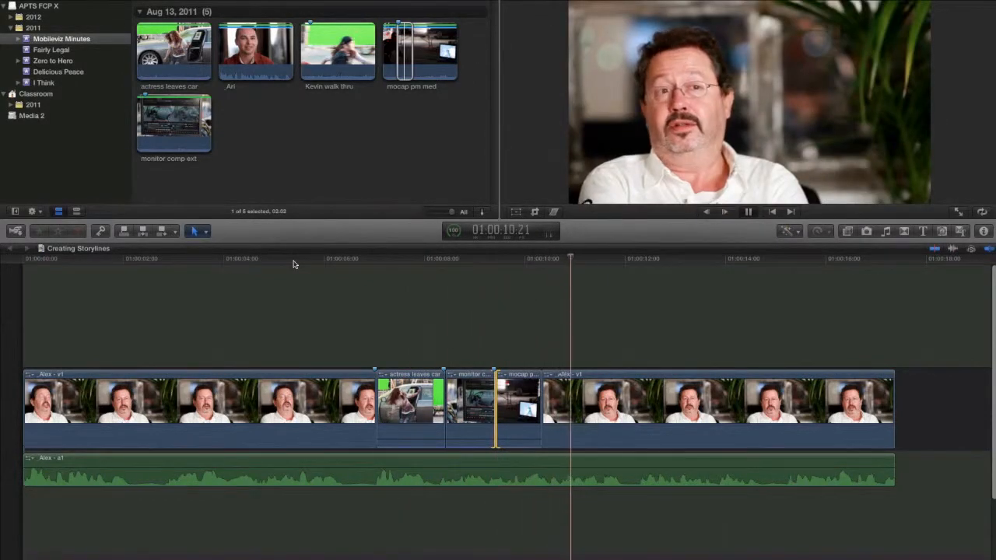
key(space)
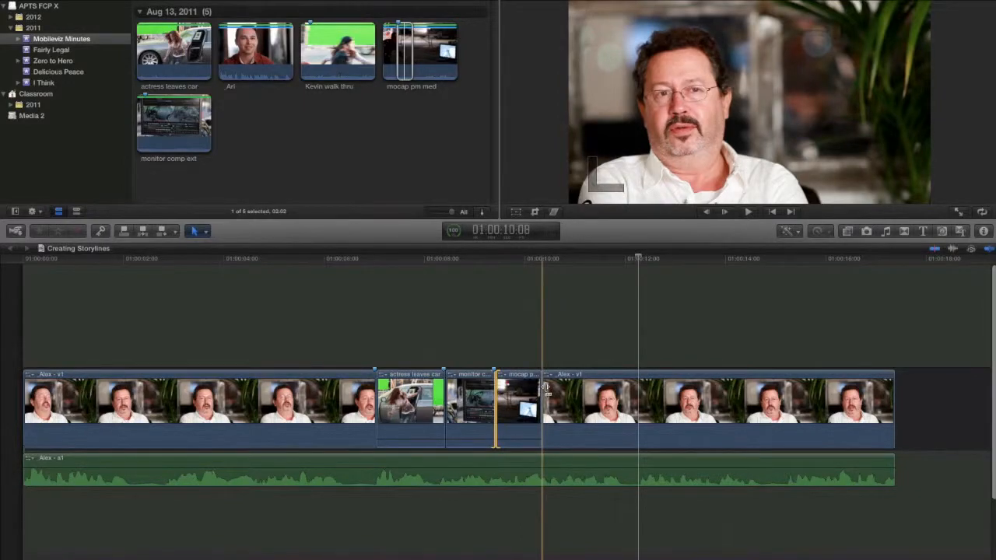
With the Trim tool, roll the edit between mocap pm med and the last interview clip 10 frames later.
key(t)
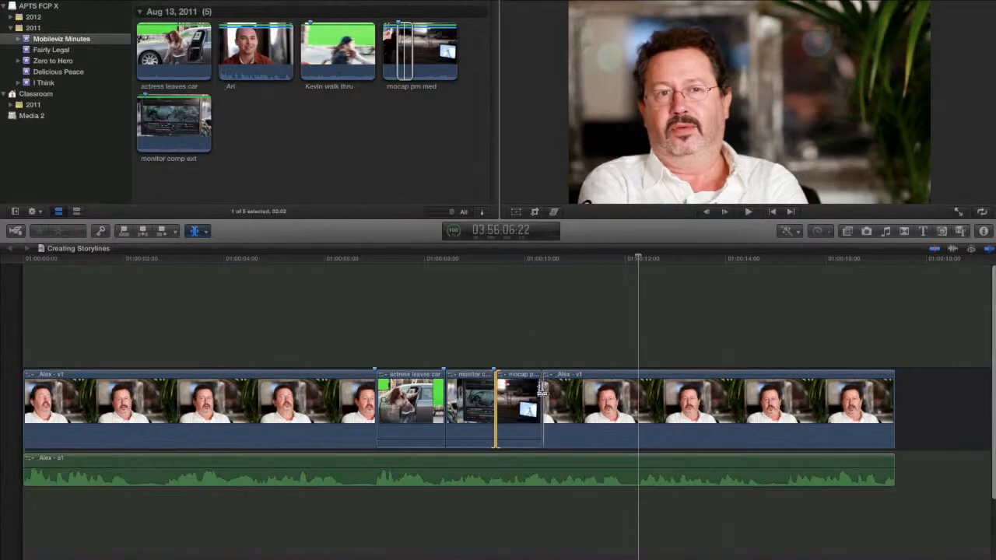
click(542, 389)
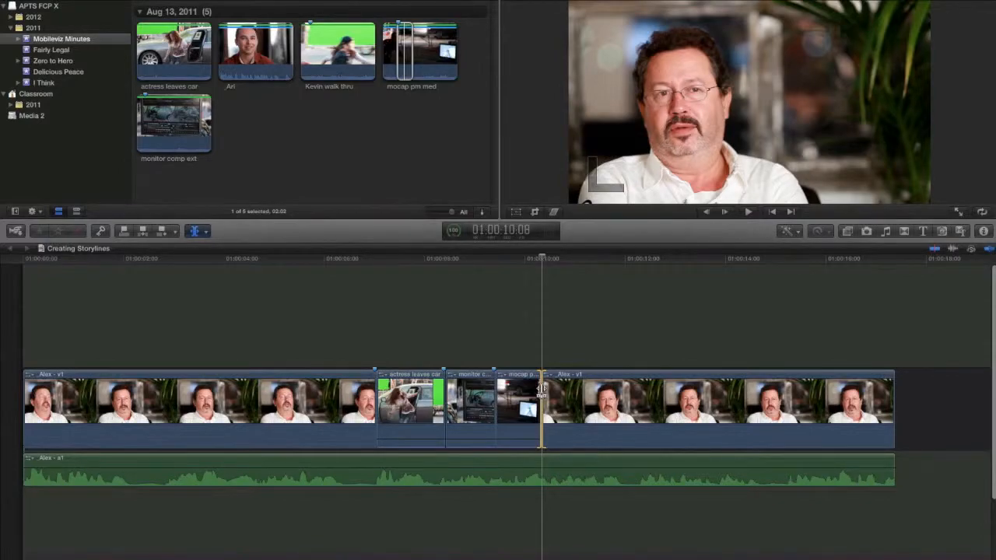
key(plus)
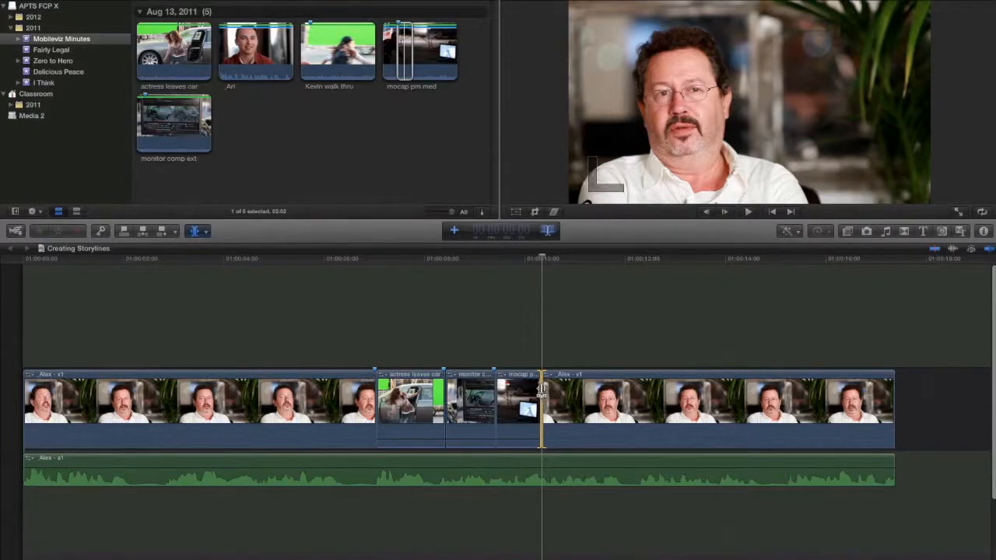
text(10)
key(Return)
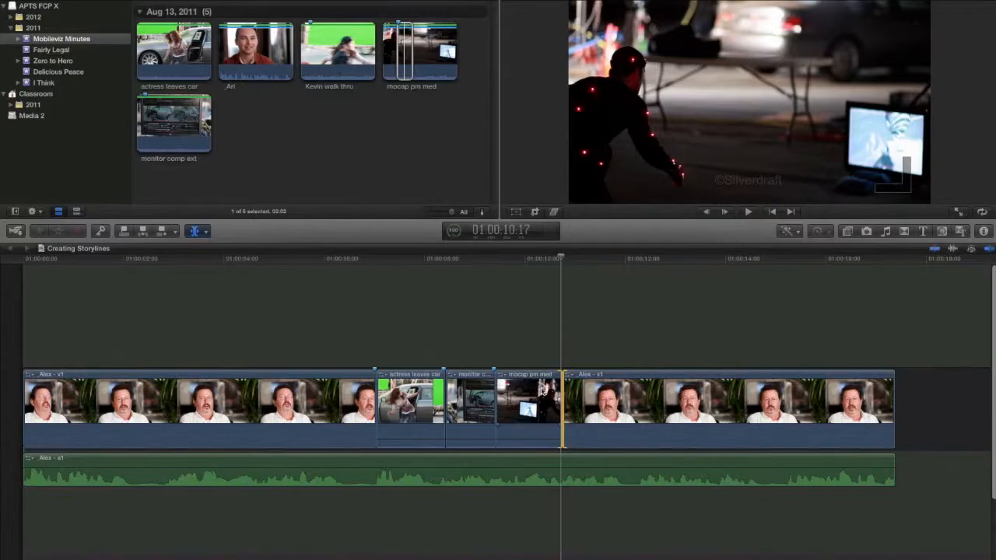
With the Select tool active, play from before the cutaways to review the adjusted edit, and reposition the playhead at 01:00:06:09 with nothing selected.
click(257, 263)
key(space)
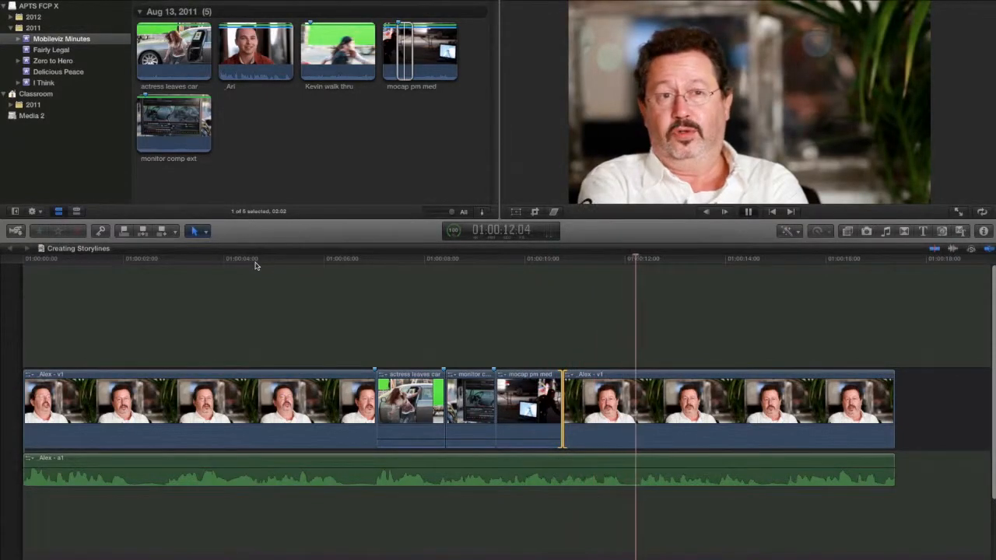
key(space)
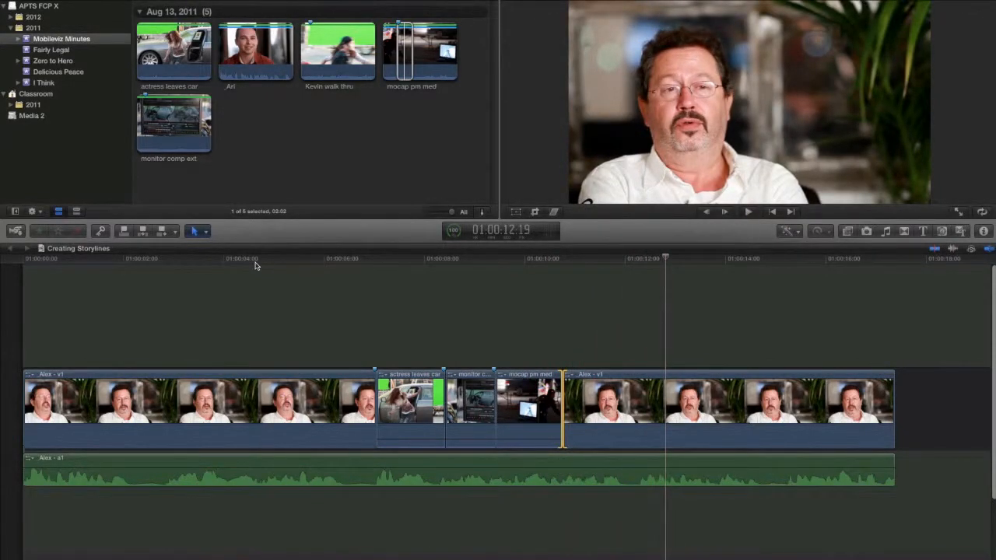
click(333, 260)
click(343, 299)
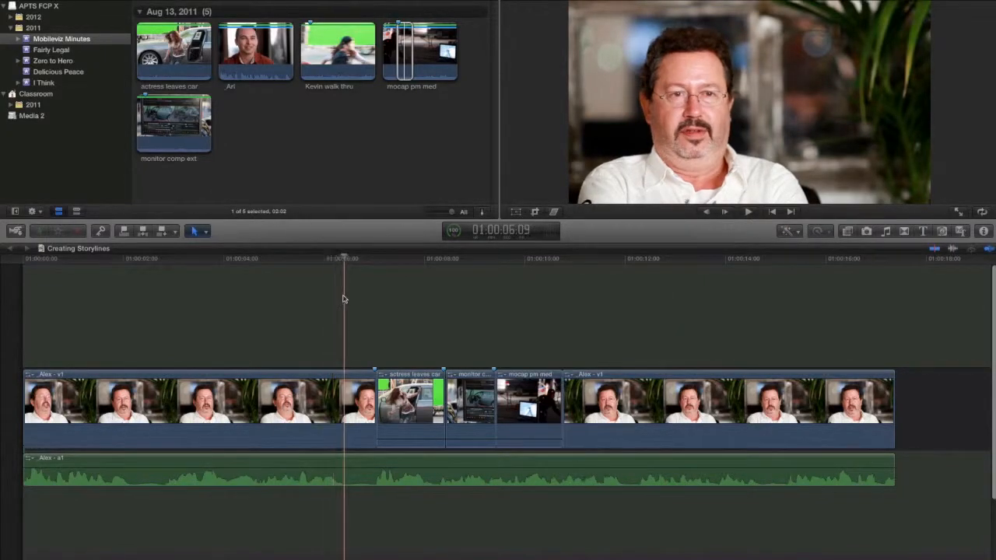